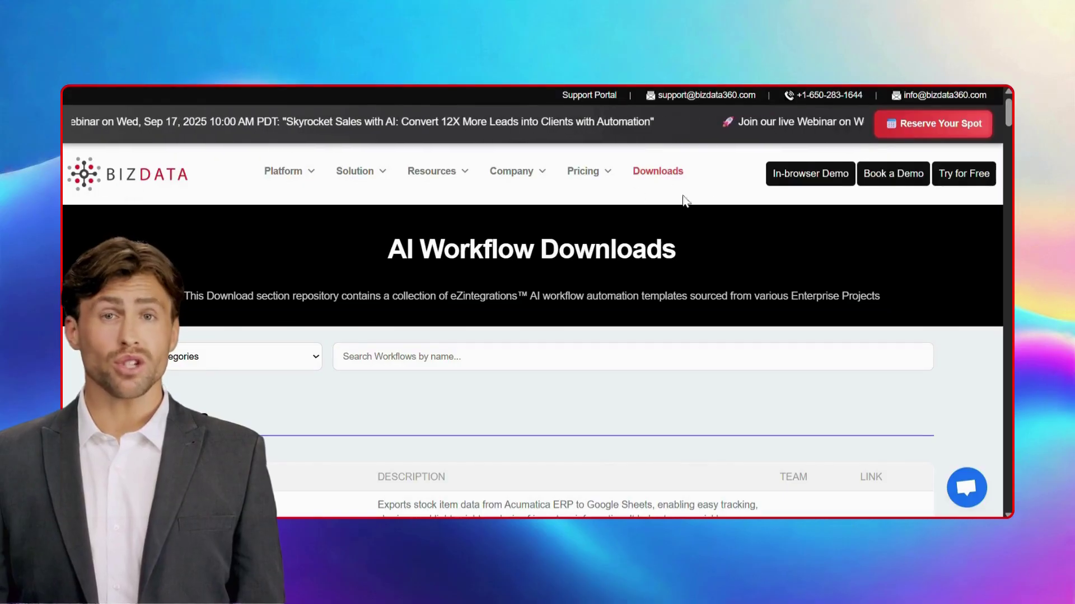
# - Search BizData's workflow downloads for 'Fetching and Enriching Lead Data'
pyautogui.click(446, 361)
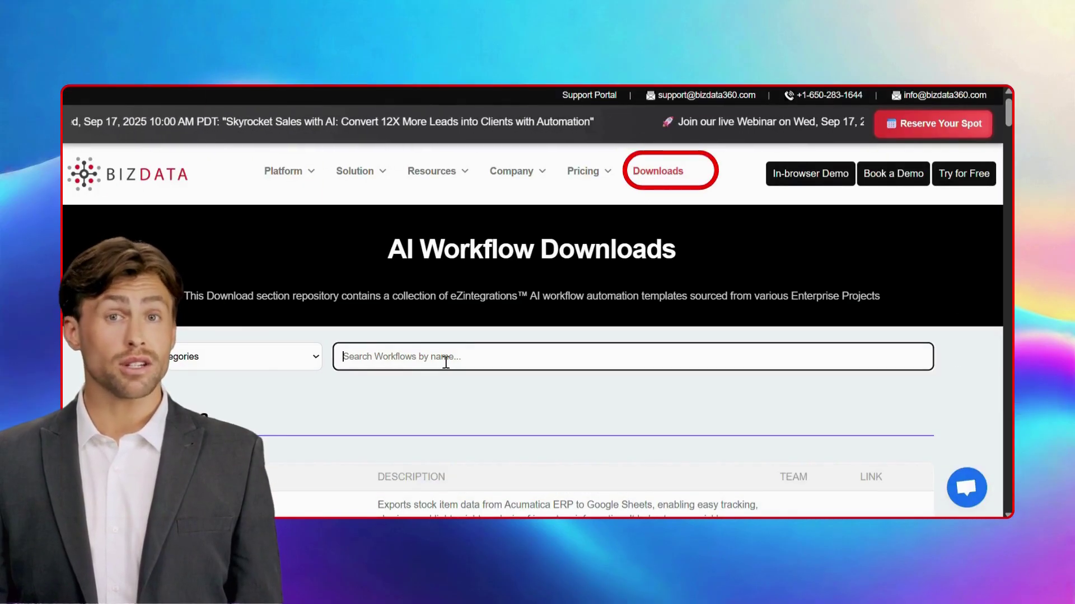
pyautogui.write('Fetching and Enriching Lead Data')
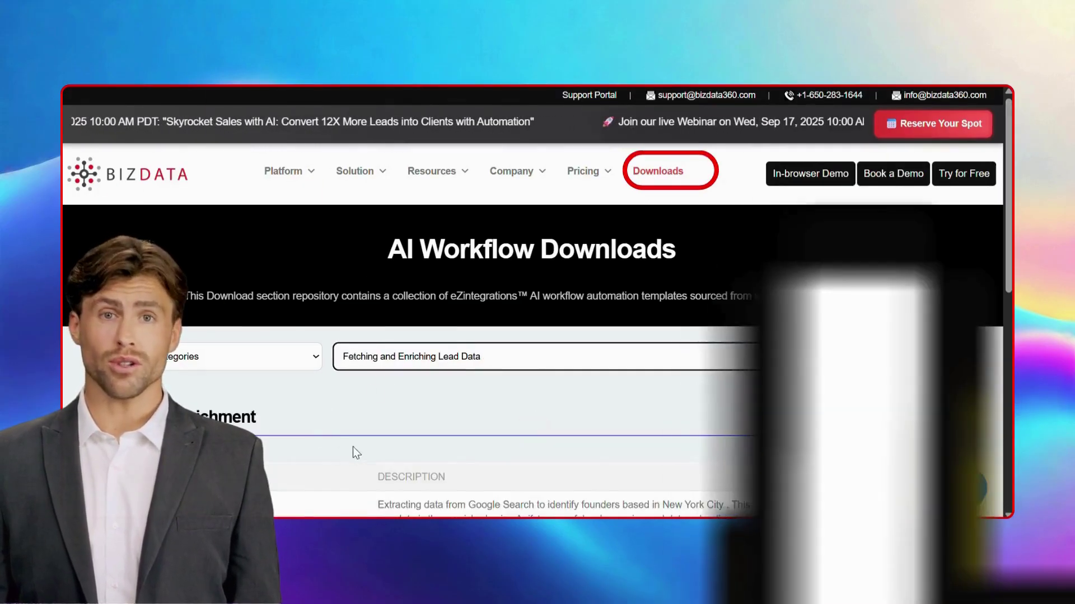
pyautogui.scroll(-2, 375, 391)
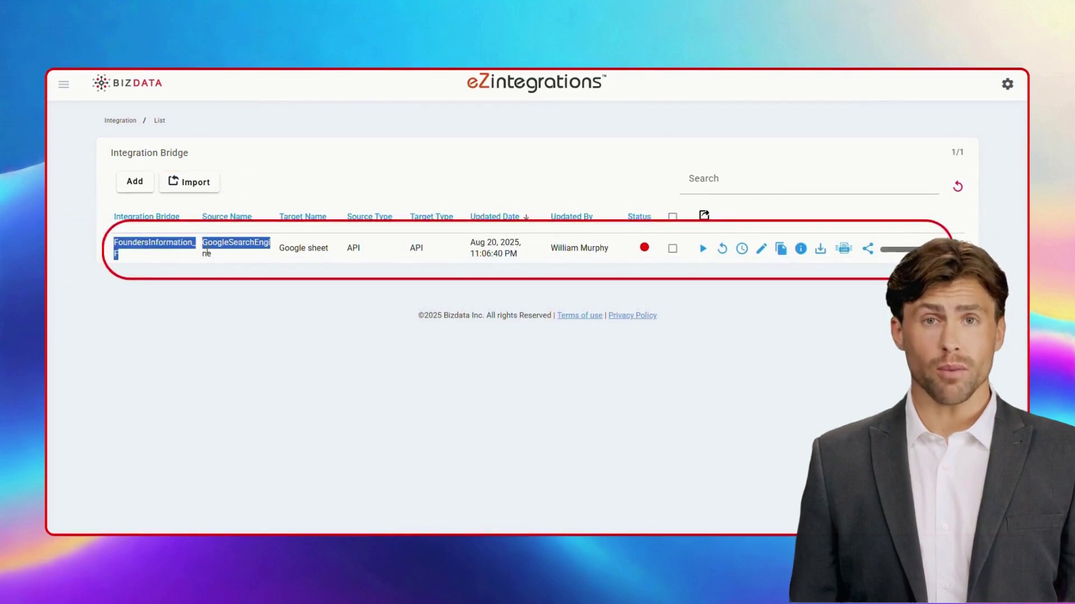
# - Open the FoundersInformation_F integration bridge for editing from the Integration Bridge list
pyautogui.moveTo(206, 253); pyautogui.dragTo(340, 258)
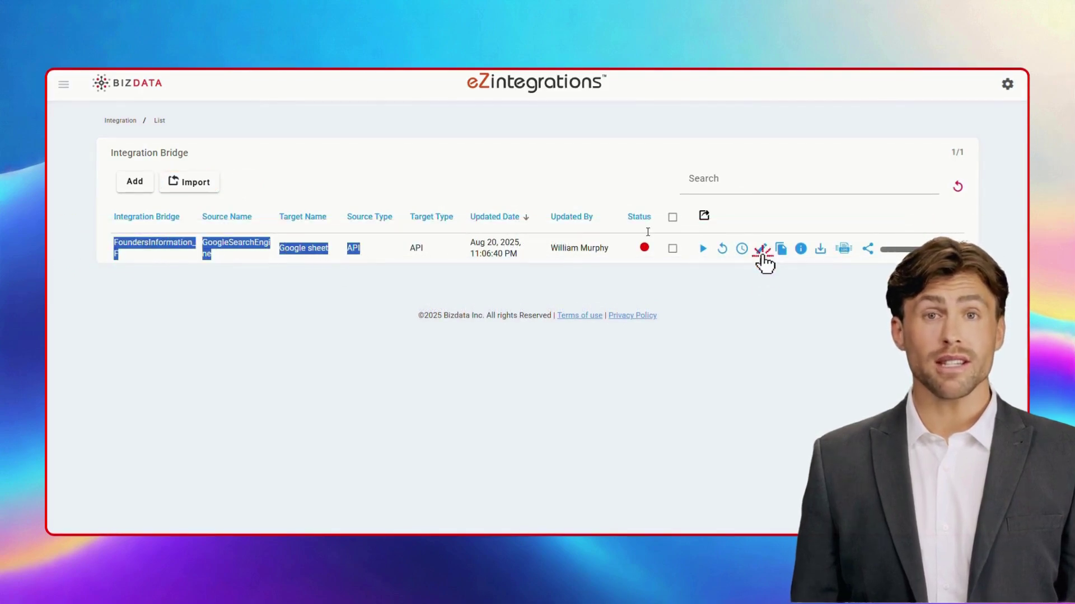
pyautogui.click(762, 249)
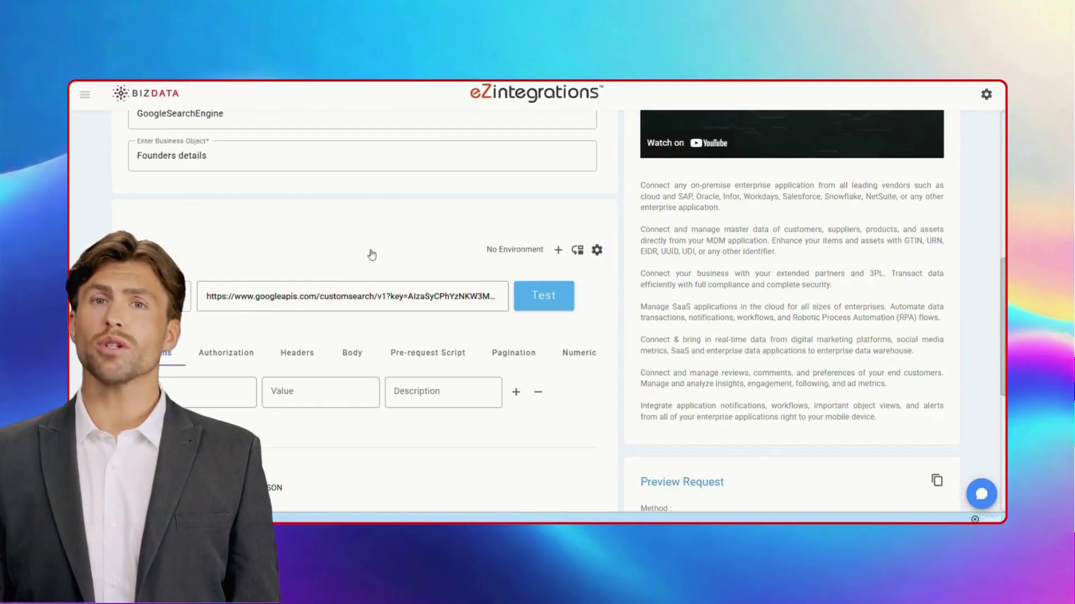
pyautogui.scroll(-5, 378, 381)
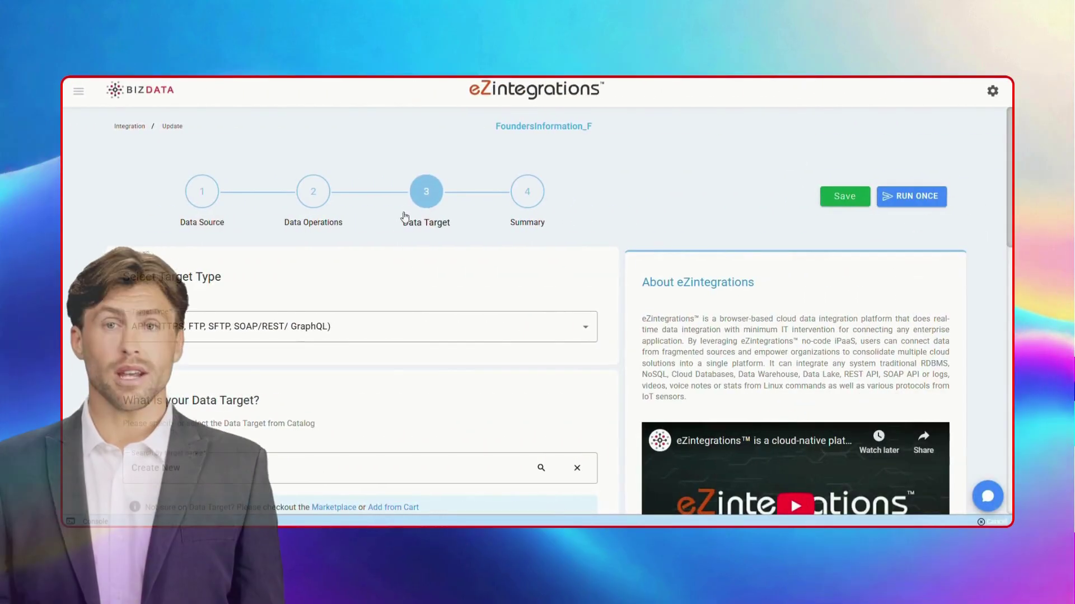
# - Inspect the Data Target stage's full Google Sheets Sheet1 append URL
pyautogui.moveTo(404, 217); pyautogui.dragTo(463, 227)
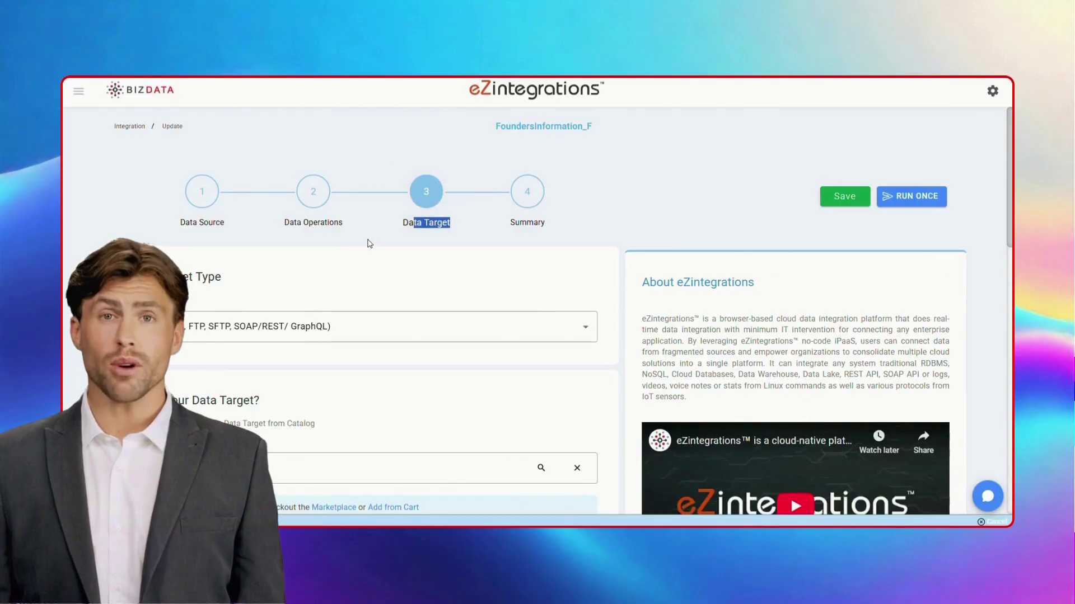
pyautogui.scroll(-3, 368, 243)
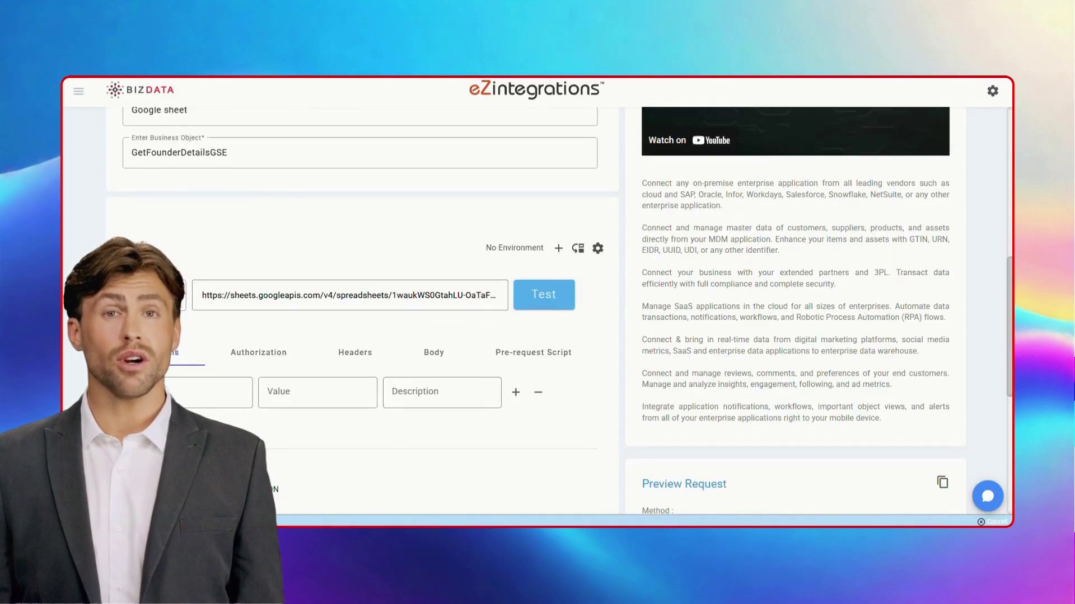
pyautogui.moveTo(254, 307); pyautogui.dragTo(332, 307)
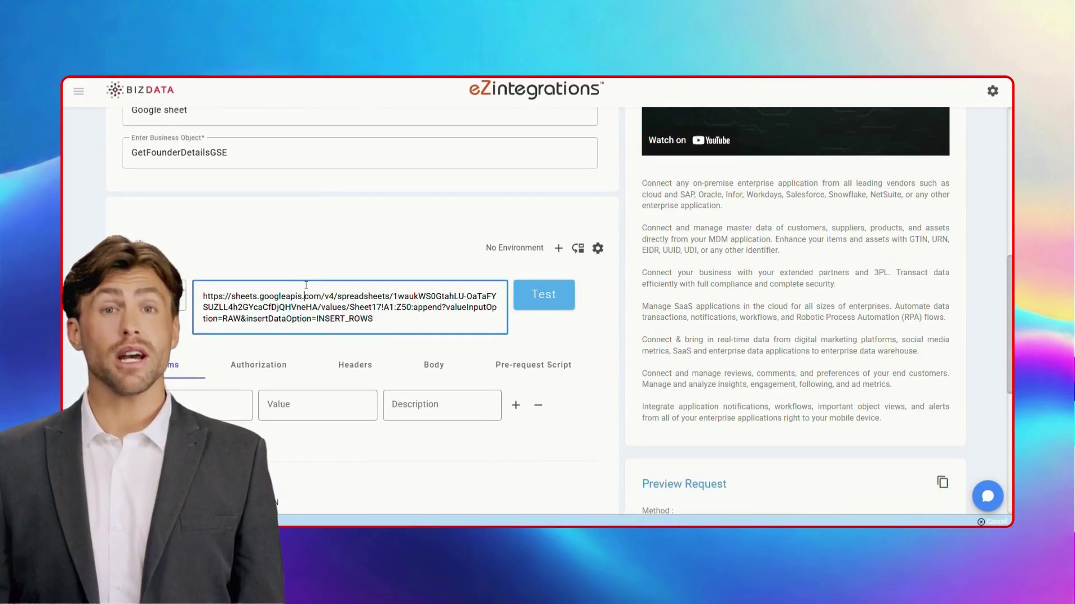
pyautogui.click(281, 258)
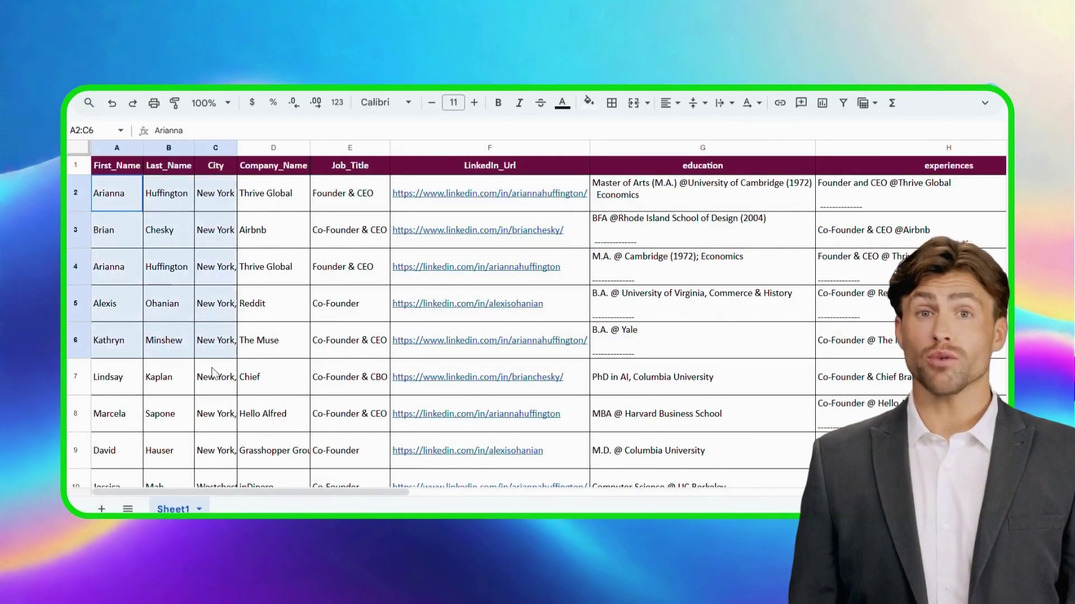
pyautogui.hscroll(4, 504, 361)
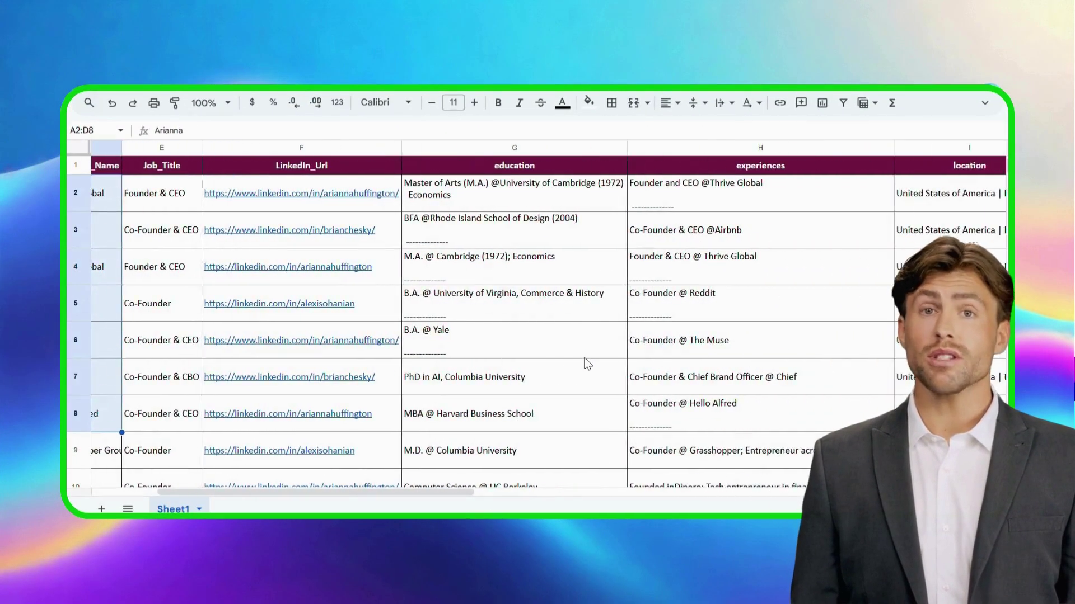
pyautogui.hscroll(5, 586, 363)
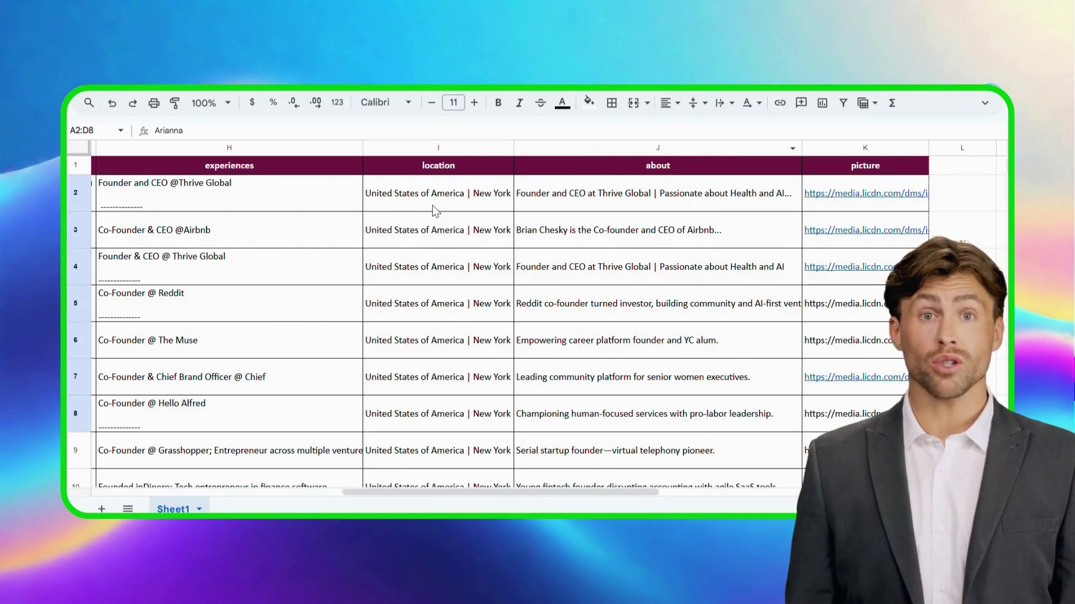
pyautogui.moveTo(504, 193); pyautogui.dragTo(675, 422)
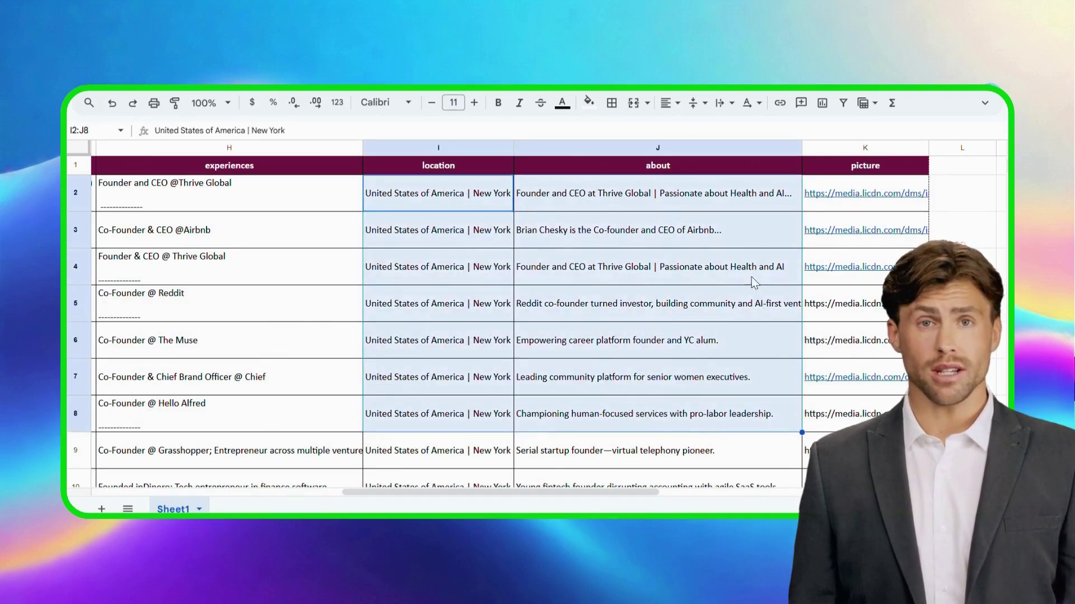
pyautogui.click(656, 148)
pyautogui.hscroll(-8, 599, 285)
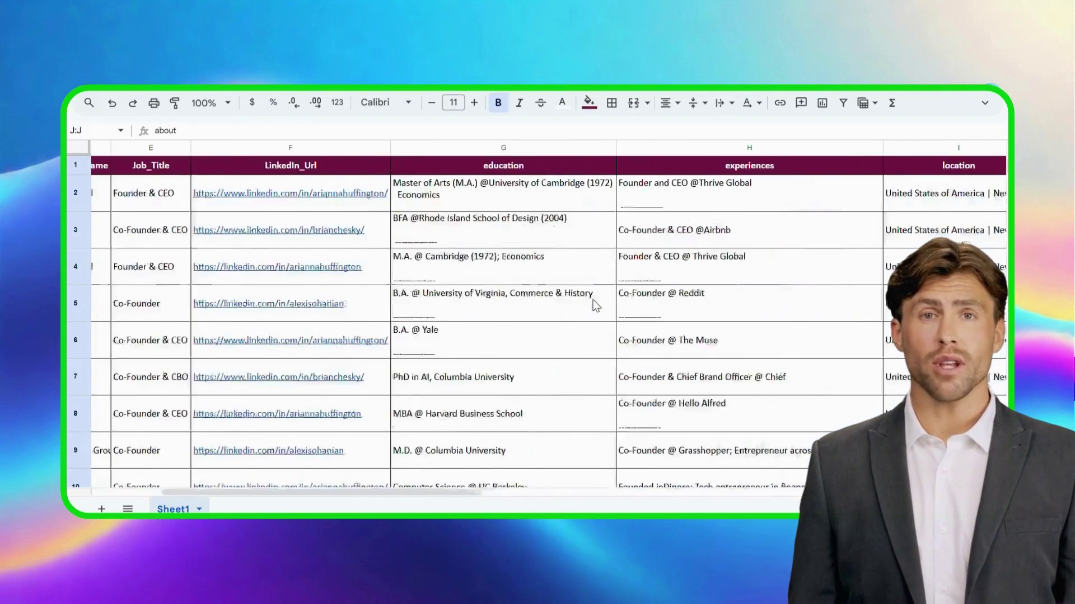